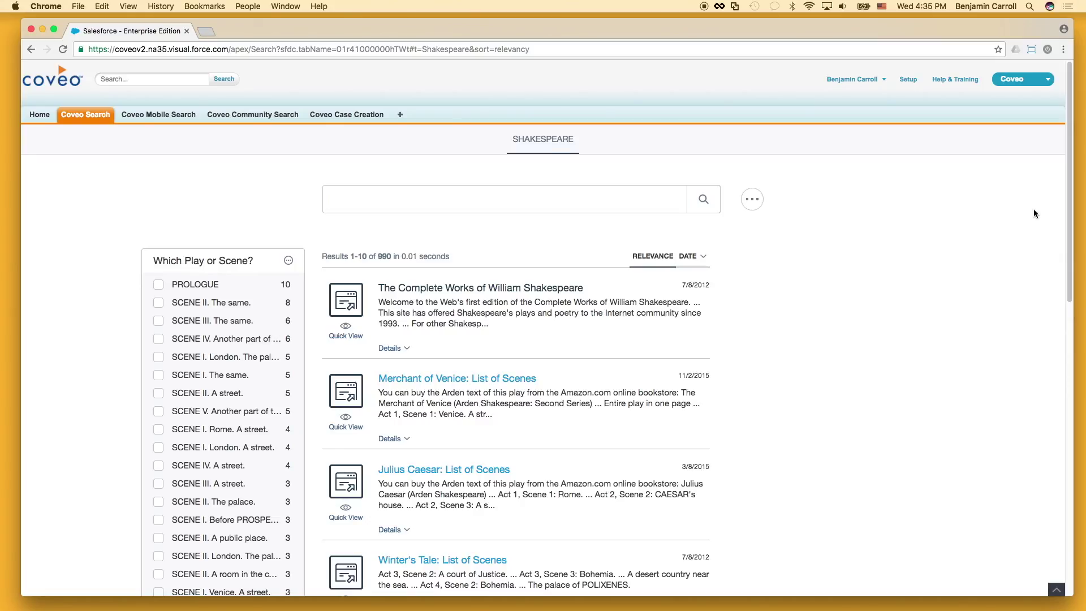
Search the Shakespeare page for 'wherefore art thou', which returns 109 results
text(wherefore art thou)
key(Return)
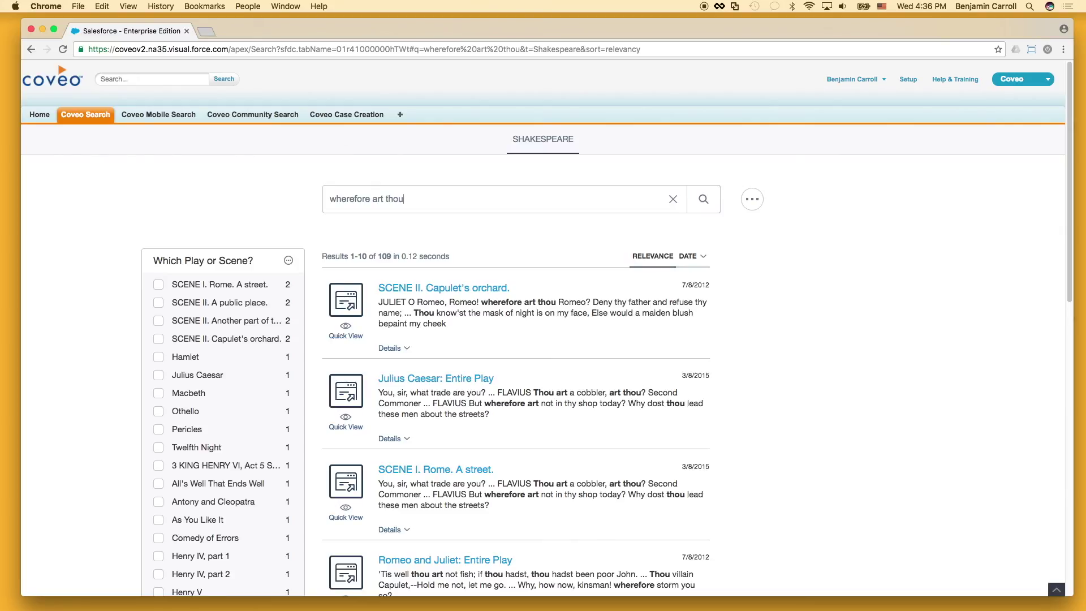
Extend the query with 'romeo' and rerun it, leaving 3 results
text(romeo)
key(Return)
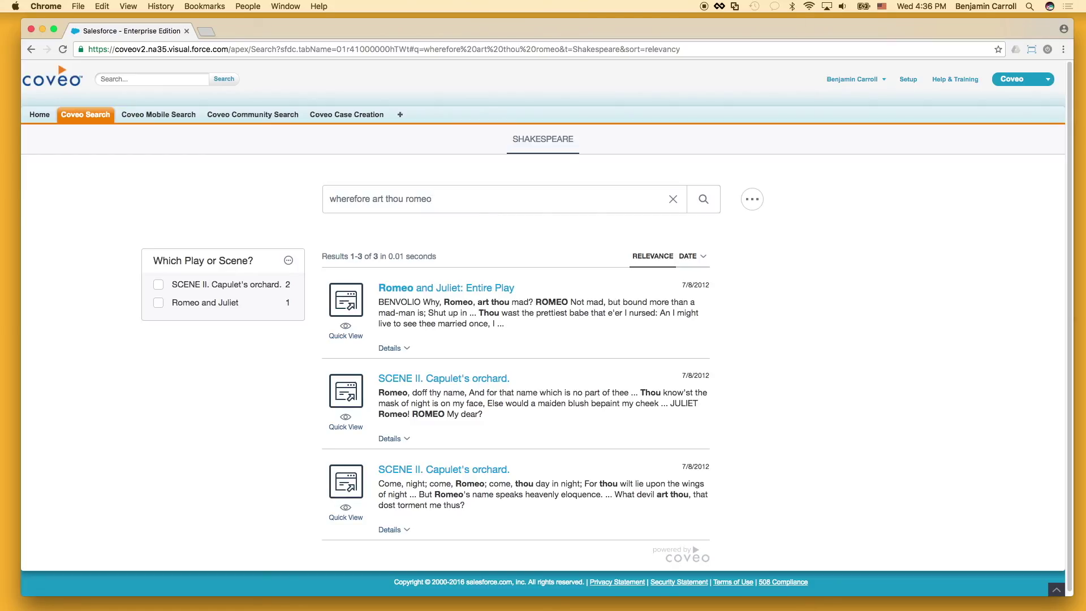
Extend the query with 'deny thy father and refuse thy name' and rerun it
text(deny thy father and refuse thy name)
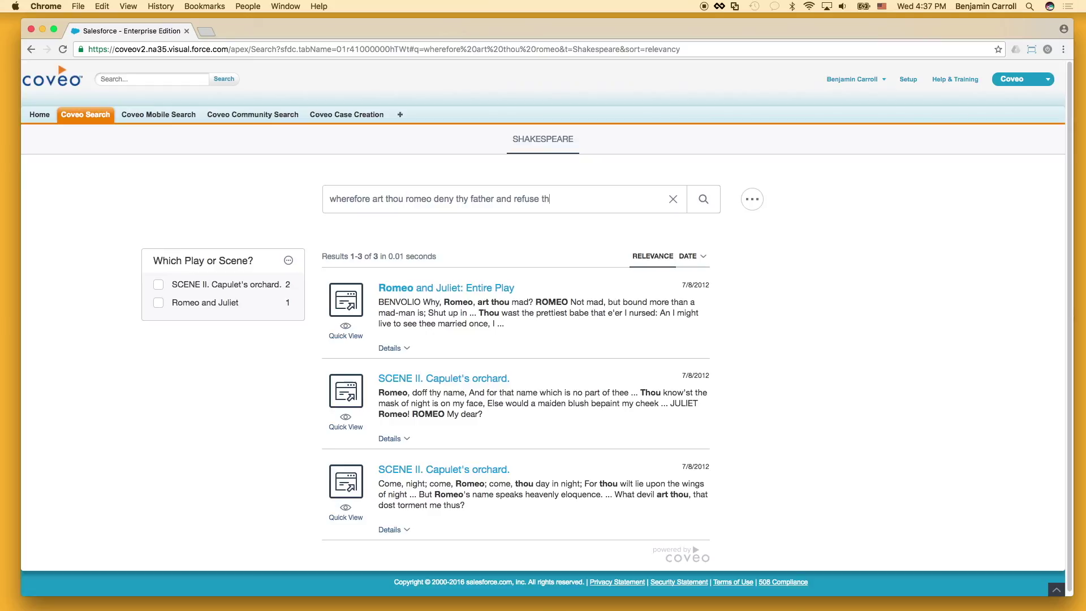
key(Return)
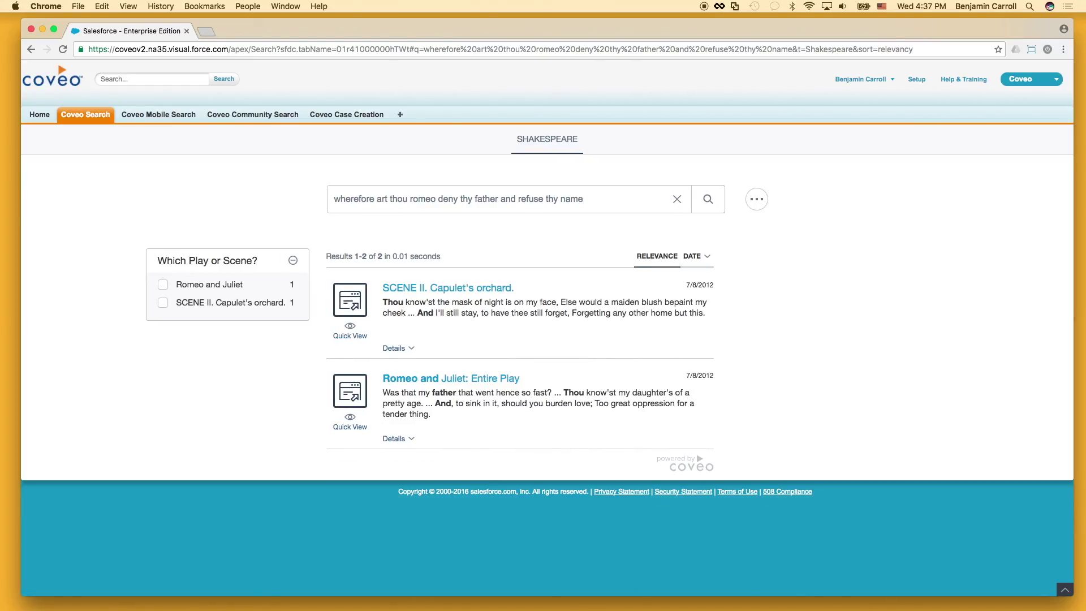
Preview the Capulet's orchard scene in Quick View, then close it
click(350, 336)
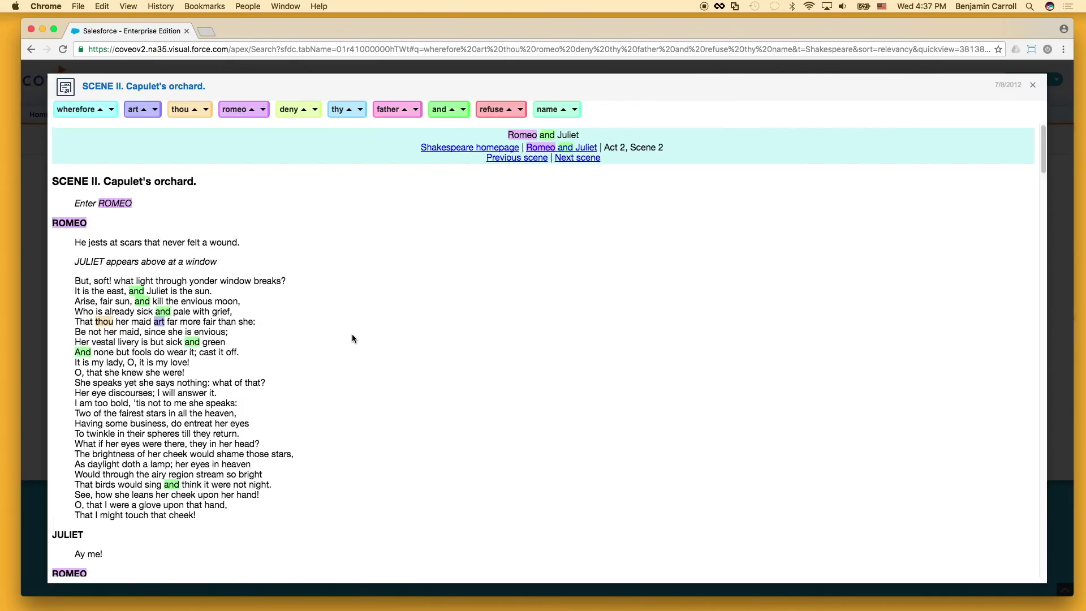
click(492, 110)
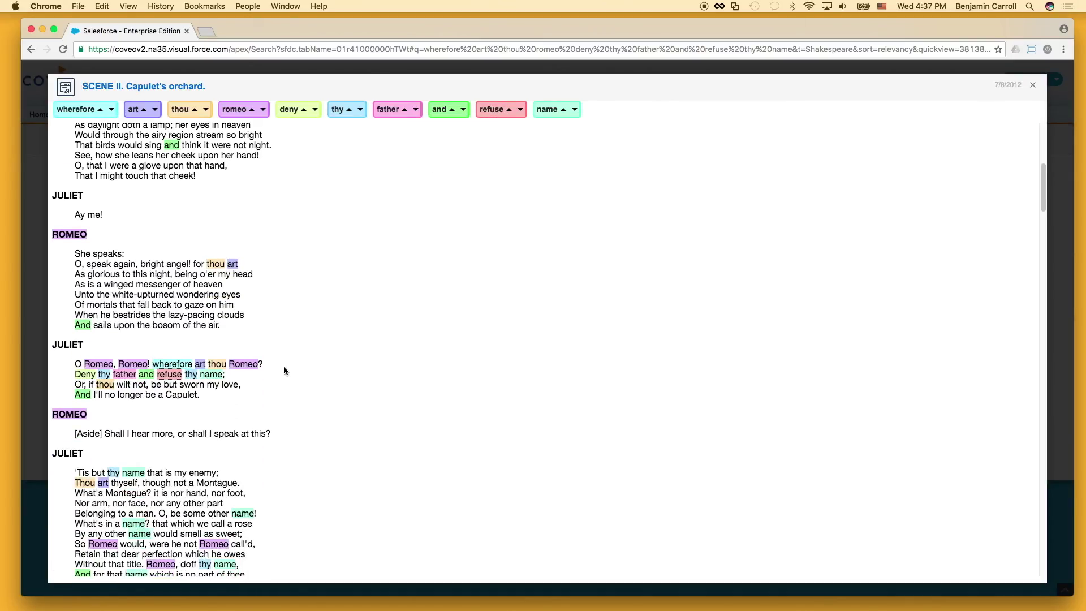
click(1032, 85)
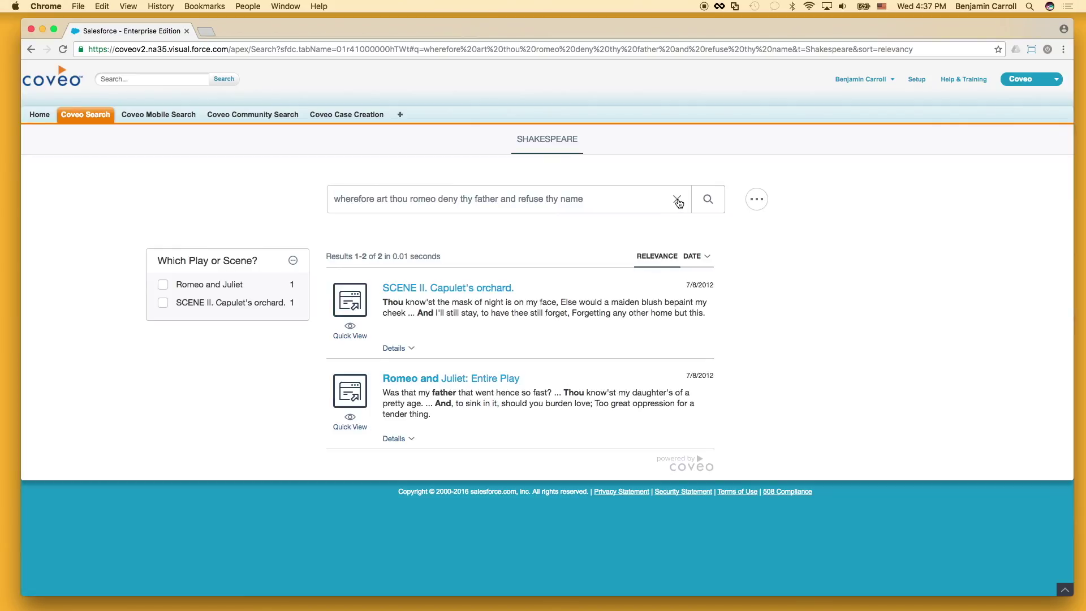
Clear the query, check Enable partial match in Searchbox Options, and save the search page
click(677, 200)
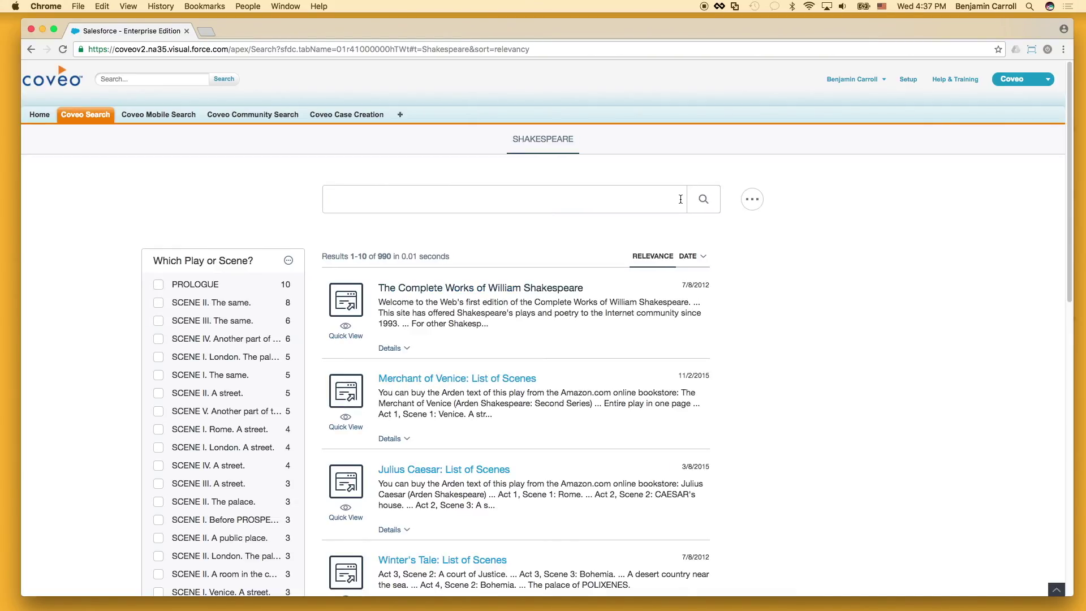
click(1055, 587)
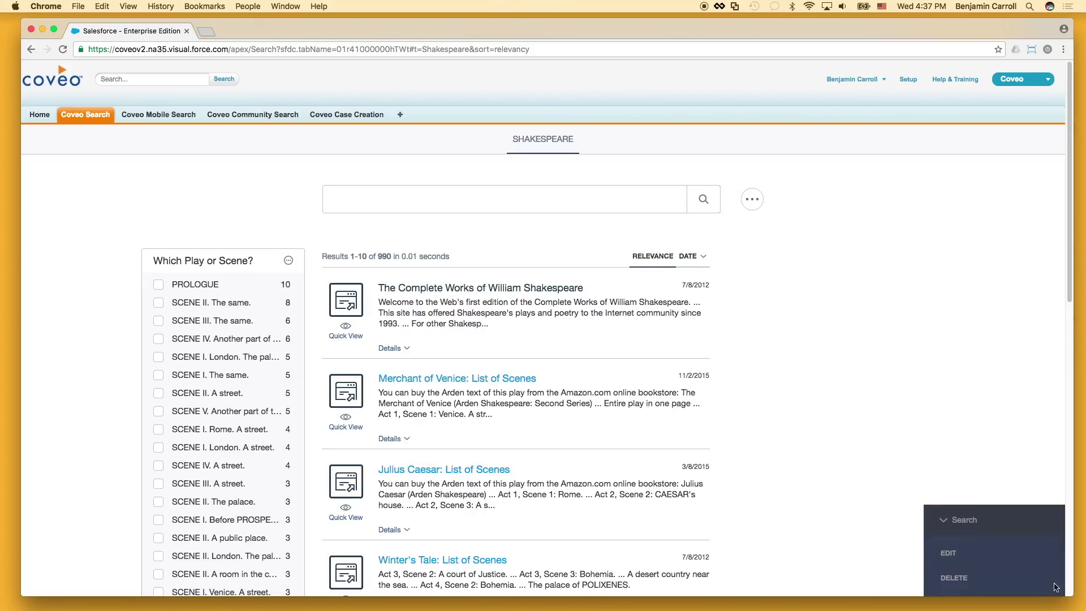
click(958, 553)
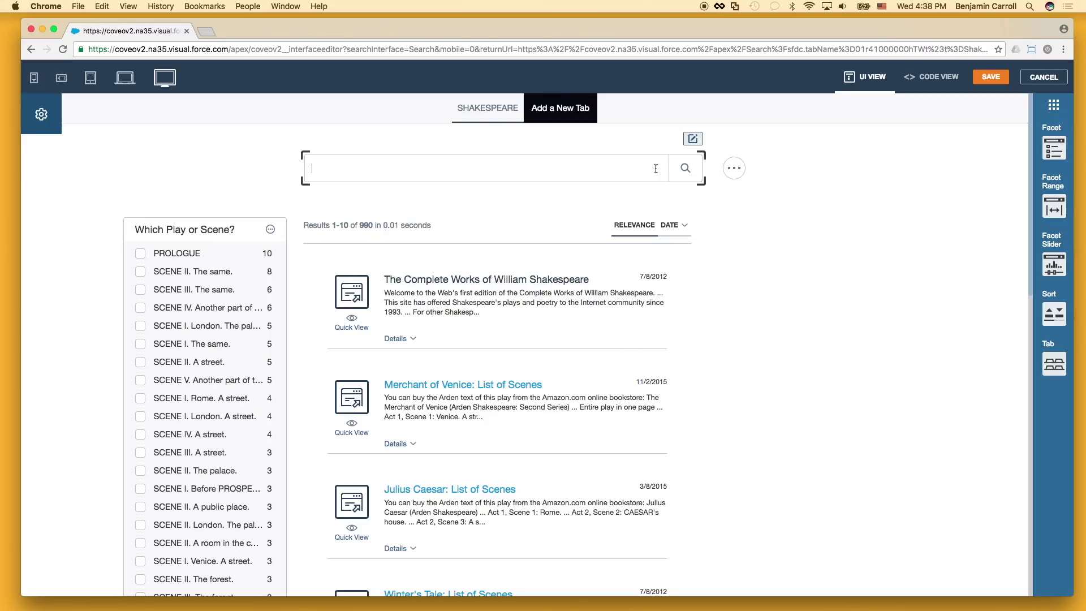
click(695, 140)
scroll(993, 273, down, 5)
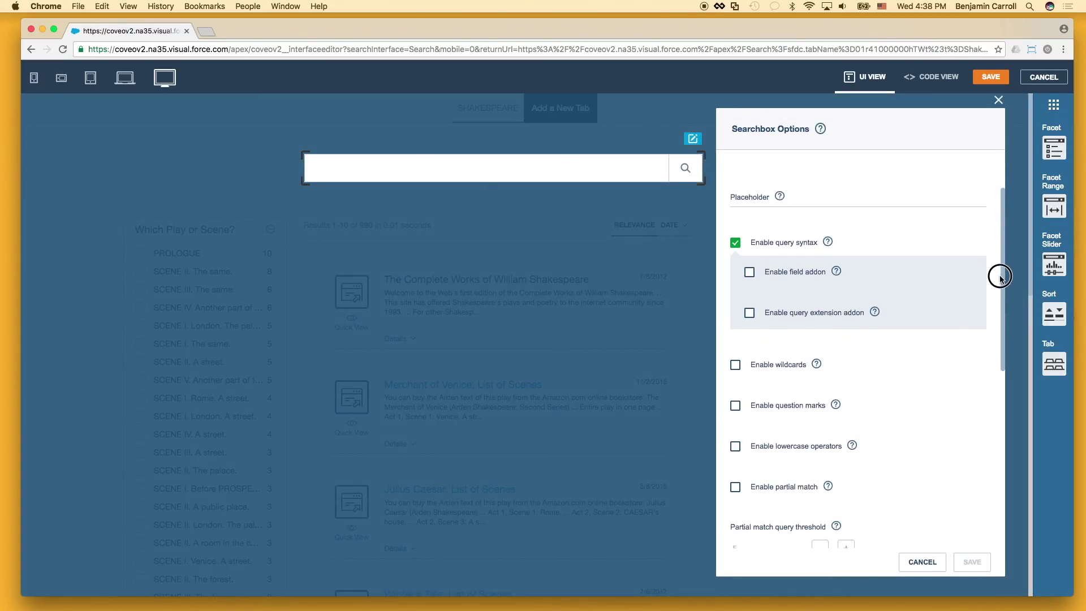
drag(992, 328, 990, 349)
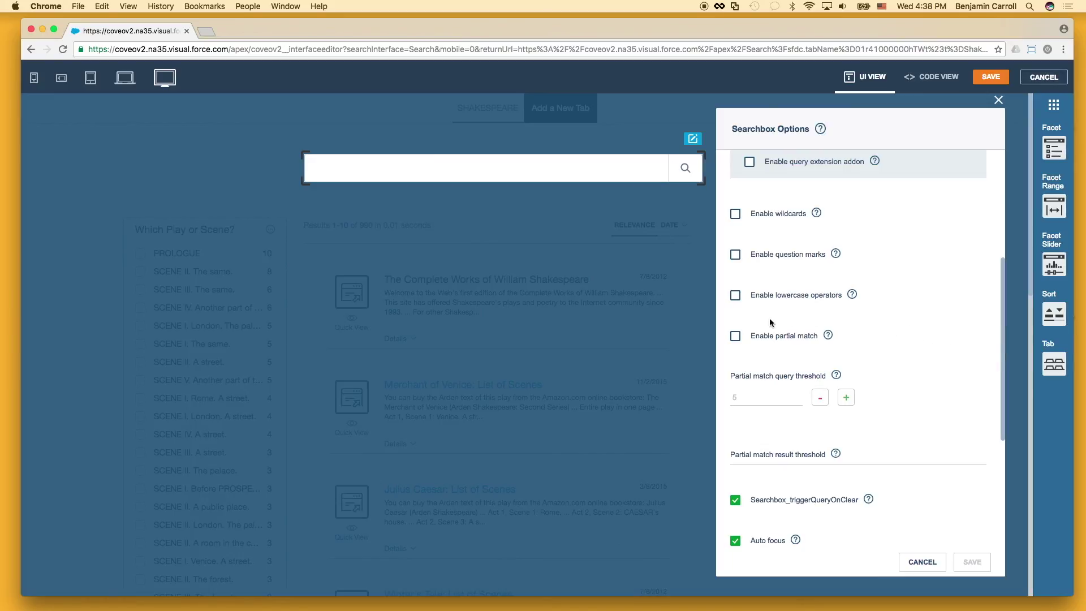
click(735, 337)
click(968, 562)
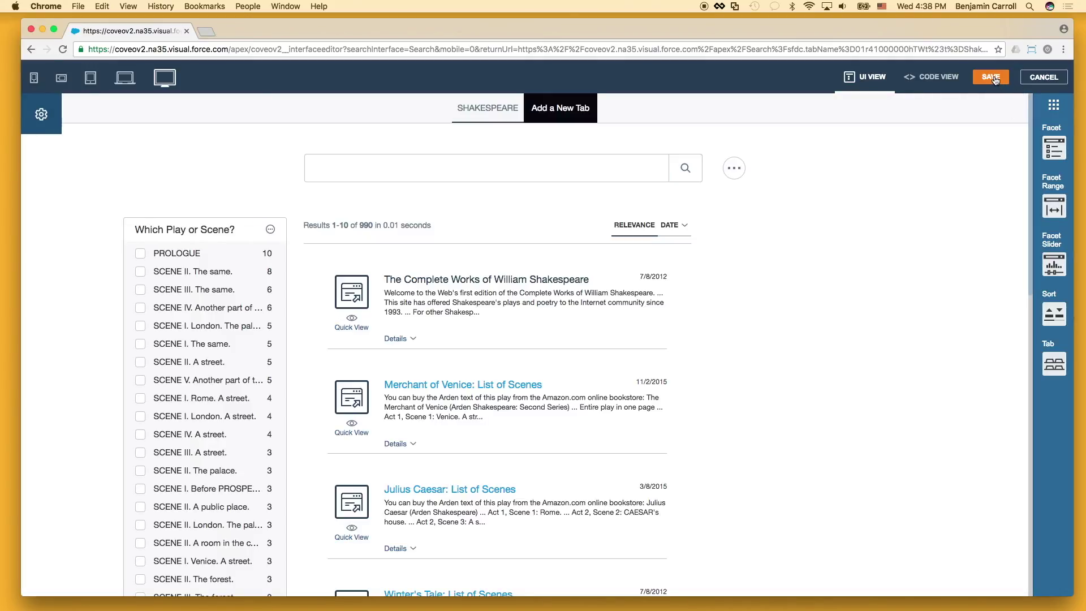
click(986, 78)
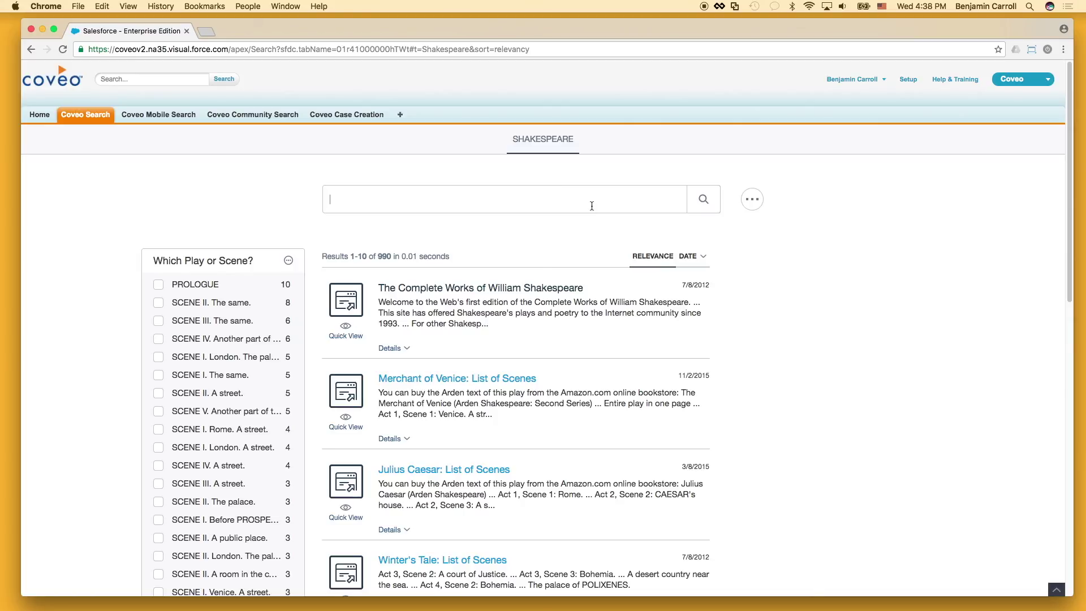
Rerun 'wherefore art thou', then add 'romeo' and the rest of the line, reaching 237 results
text(wherefore art thou)
key(Return)
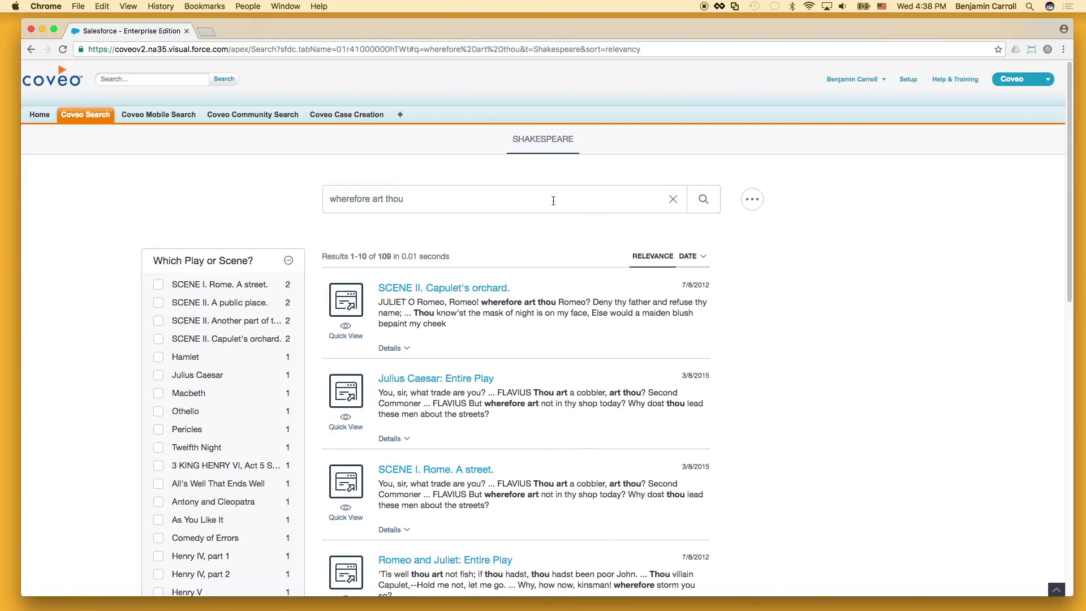
text(romeo)
key(Return)
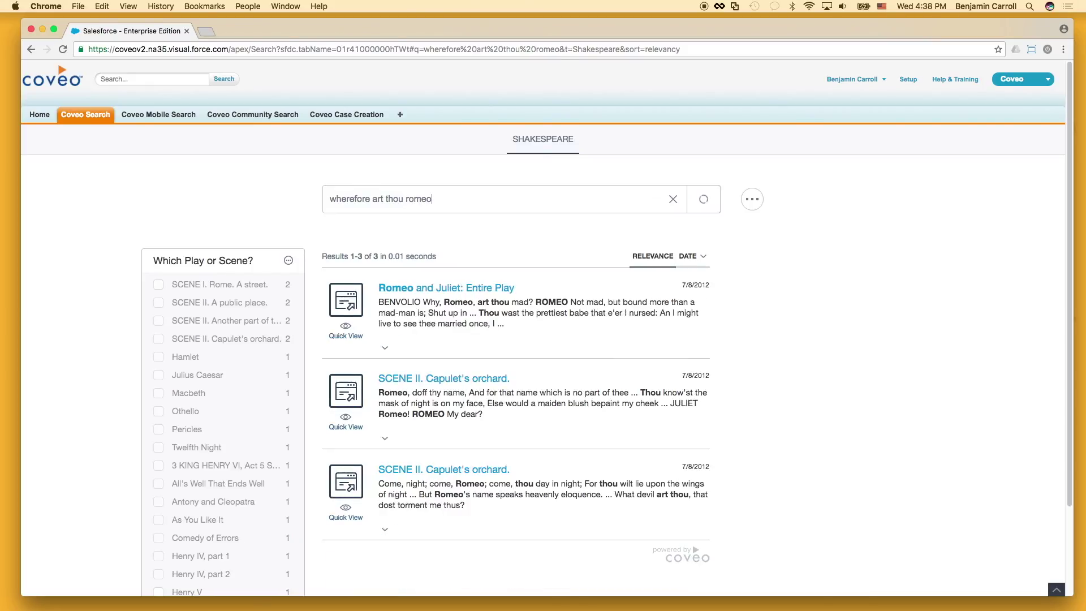
text(deny thy fat)
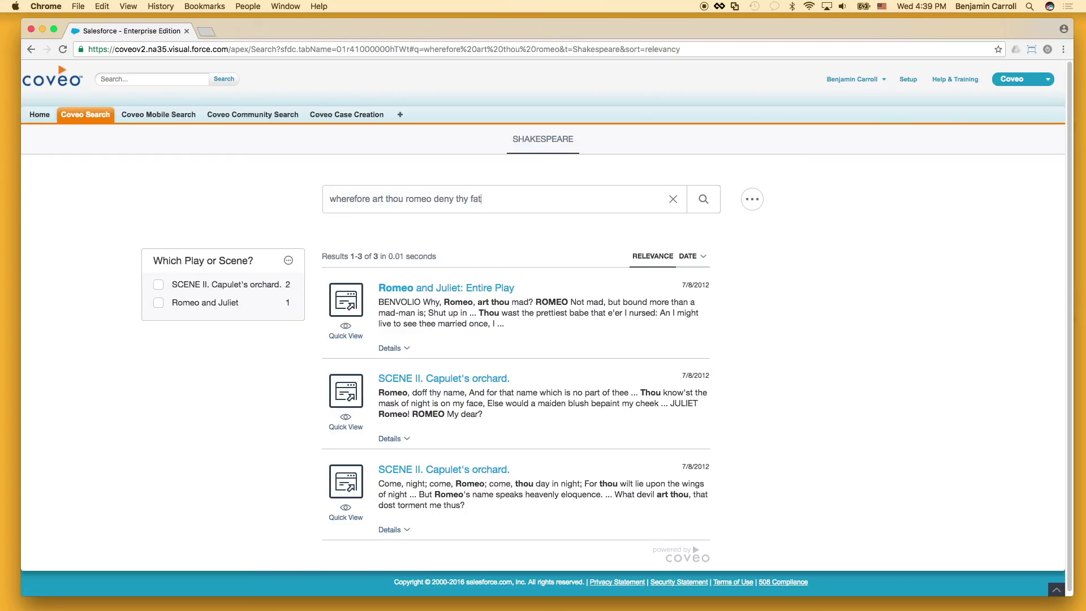
text(her and refuse thy name)
key(Return)
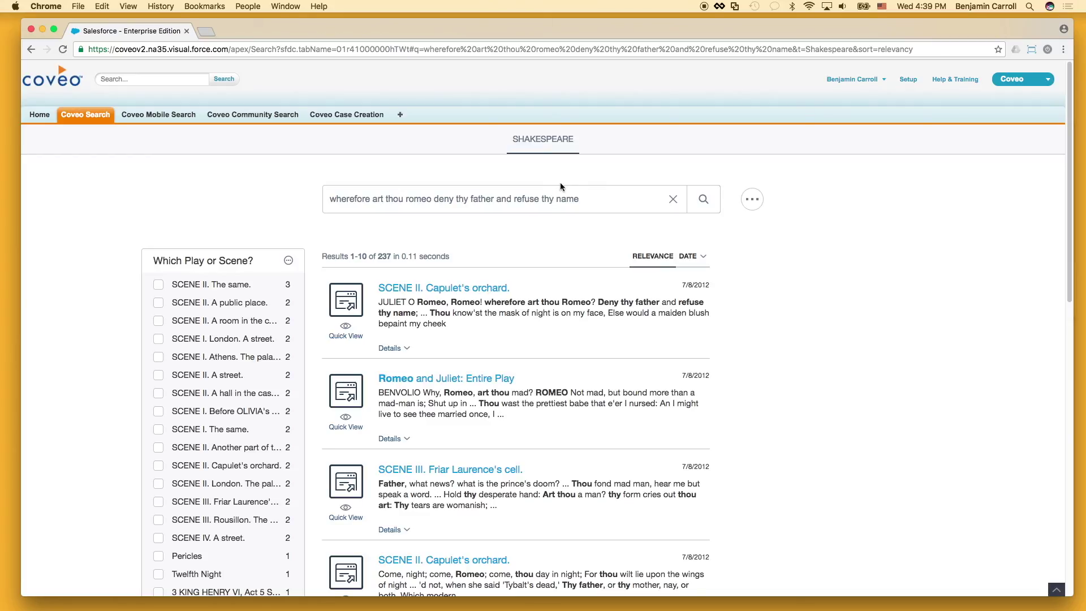
Set the partial match query threshold to 8 and result threshold to 80%, then save
click(1055, 592)
click(960, 556)
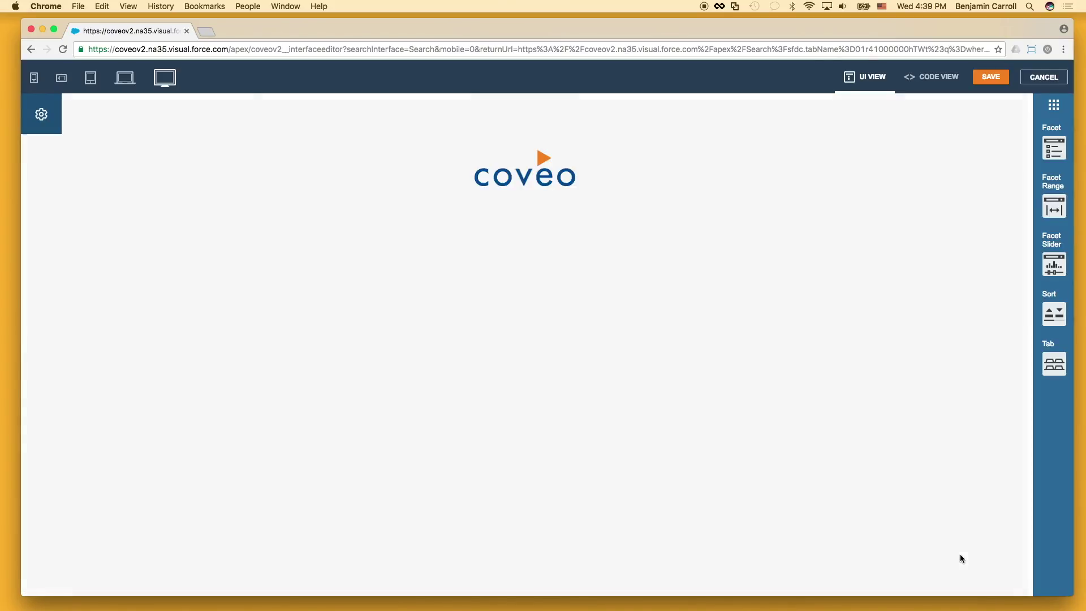
click(694, 140)
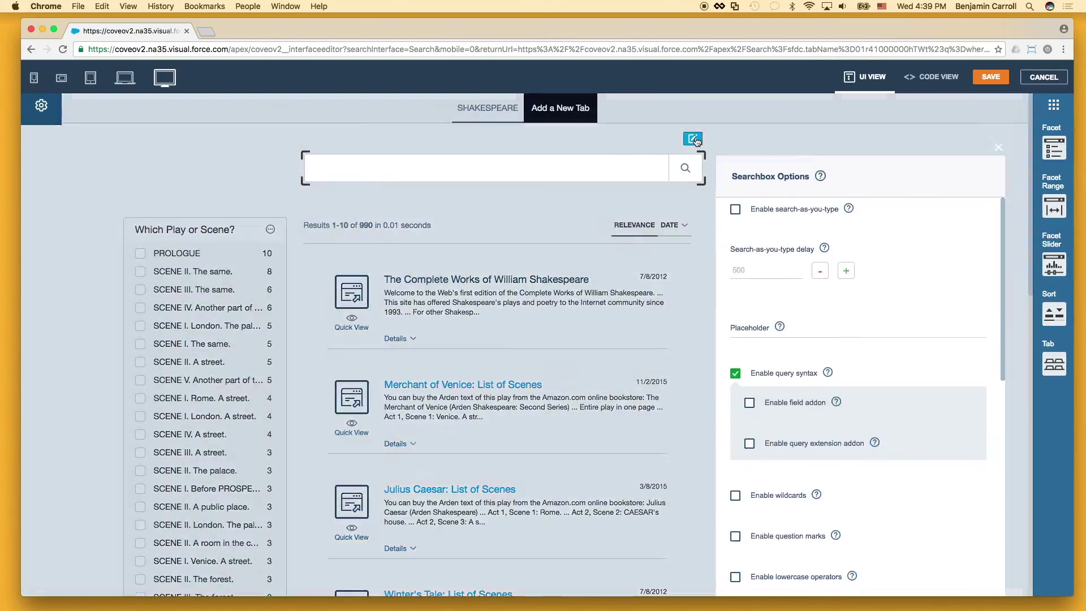
drag(1002, 230, 987, 387)
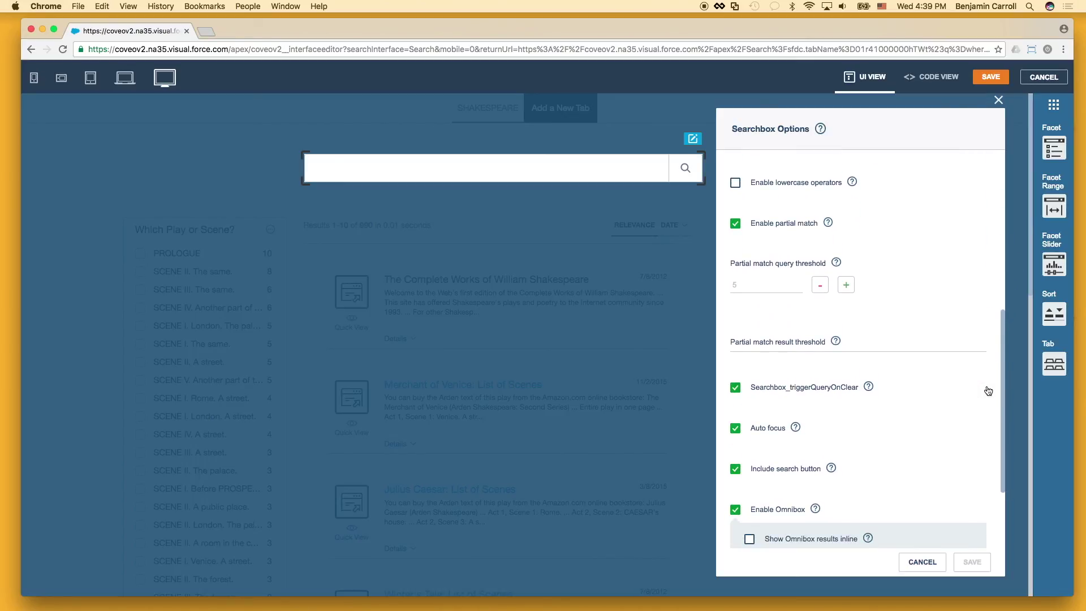
click(741, 286)
text(8)
click(854, 346)
text(80%)
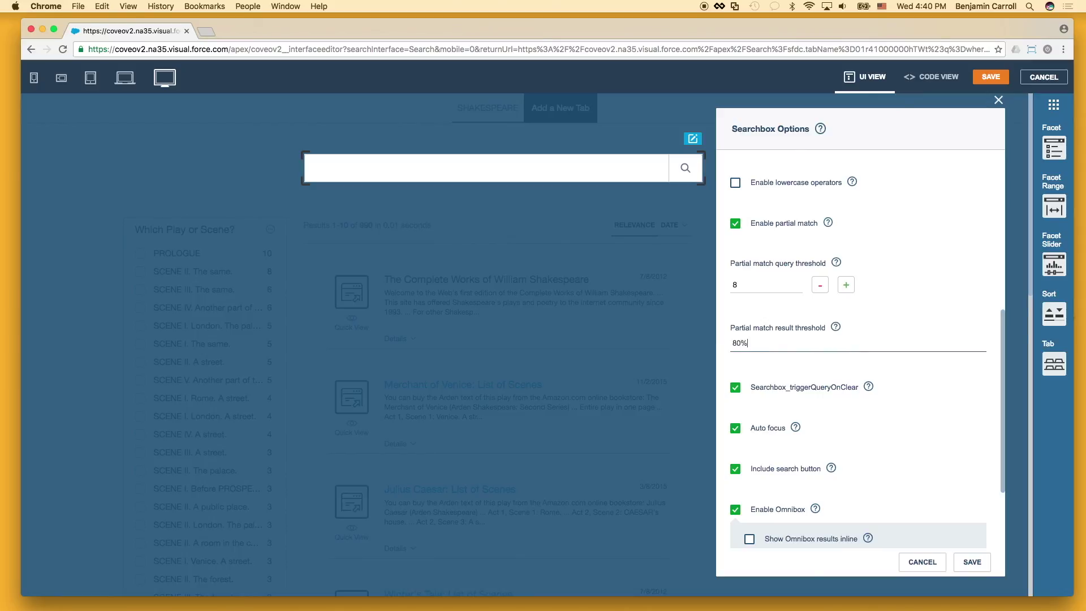
click(970, 563)
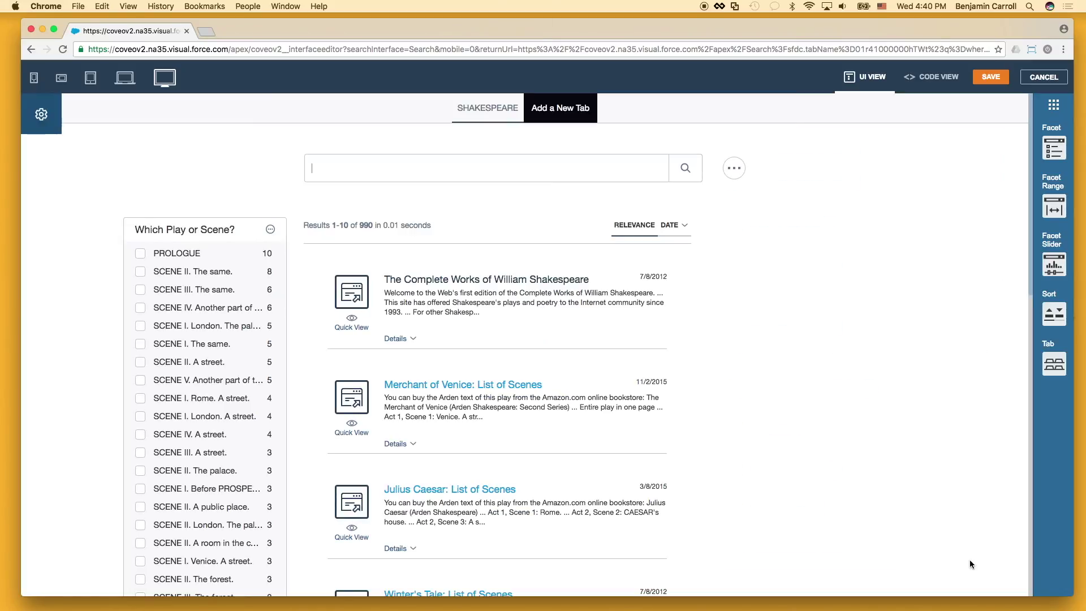
click(990, 78)
Change the partial match result threshold from 80% to 3 in Searchbox Options
click(692, 142)
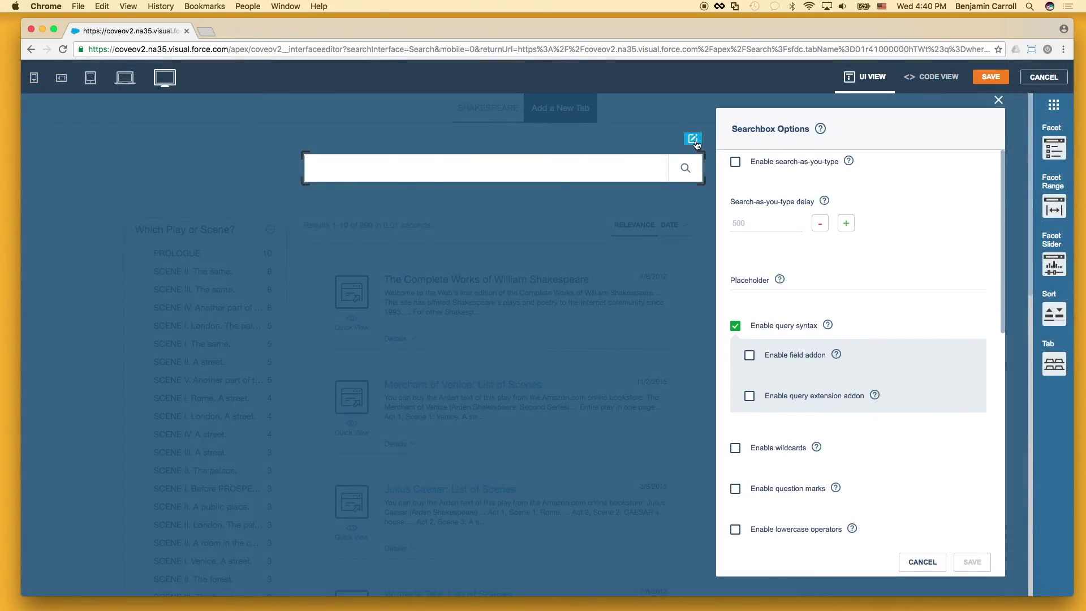
drag(1002, 275, 997, 412)
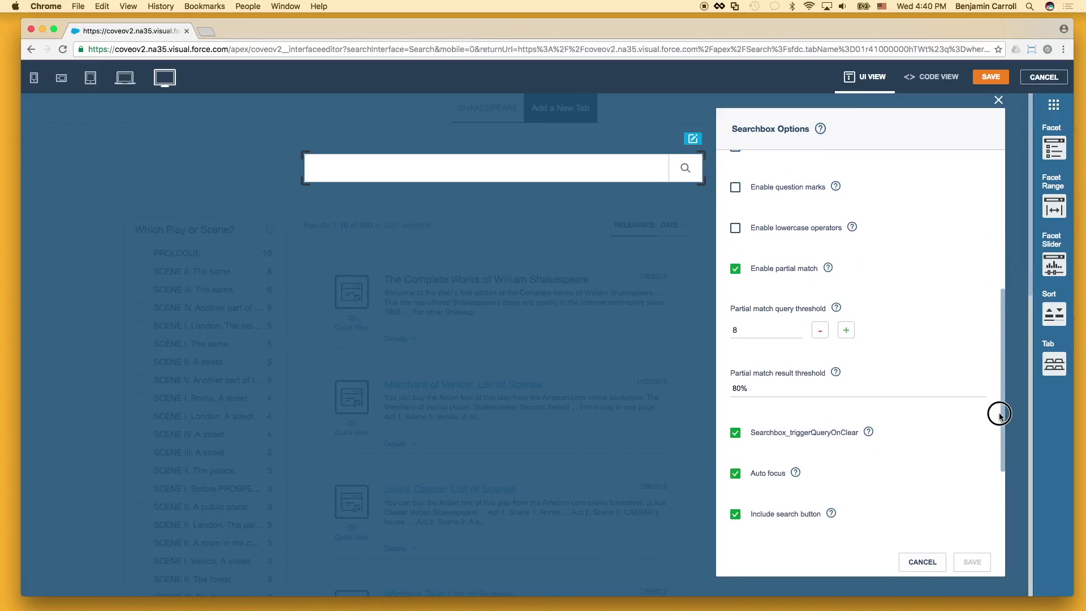
click(742, 388)
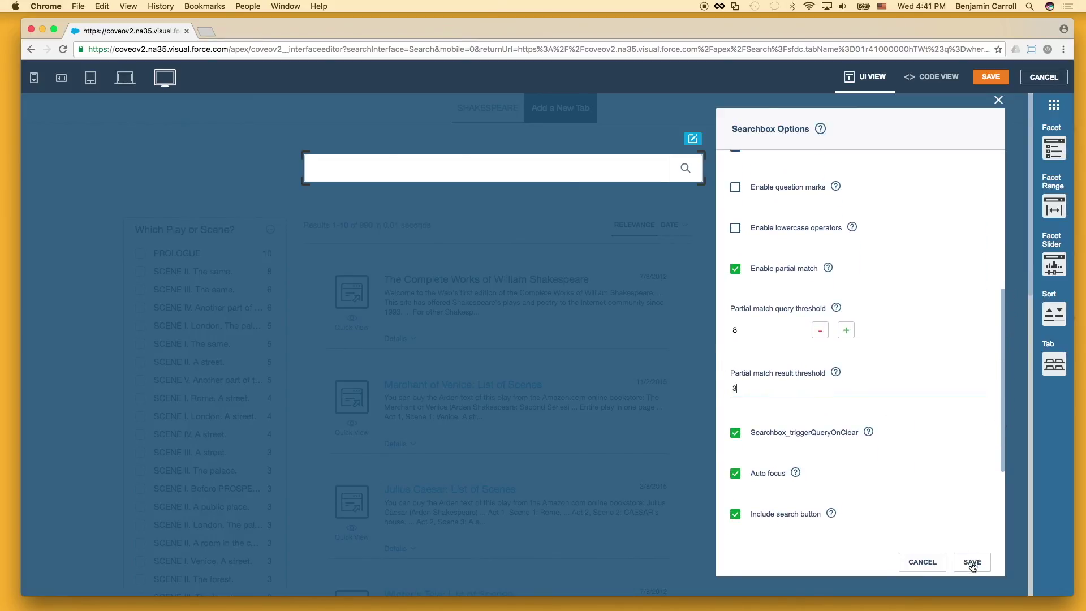
click(972, 561)
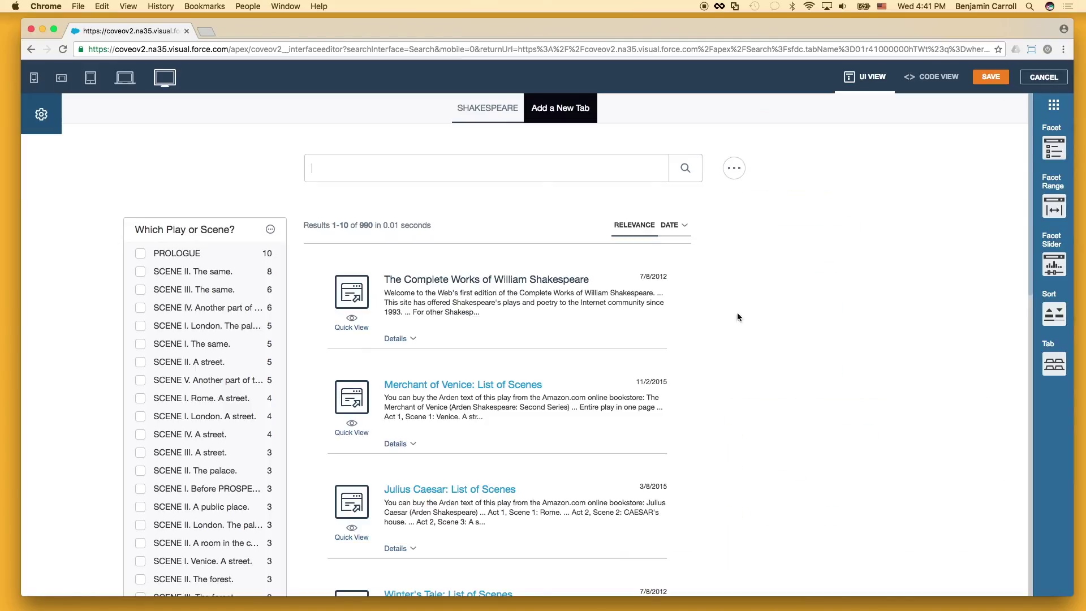
Save the page changes, then reopen the editor in Code View to see the markup
click(992, 81)
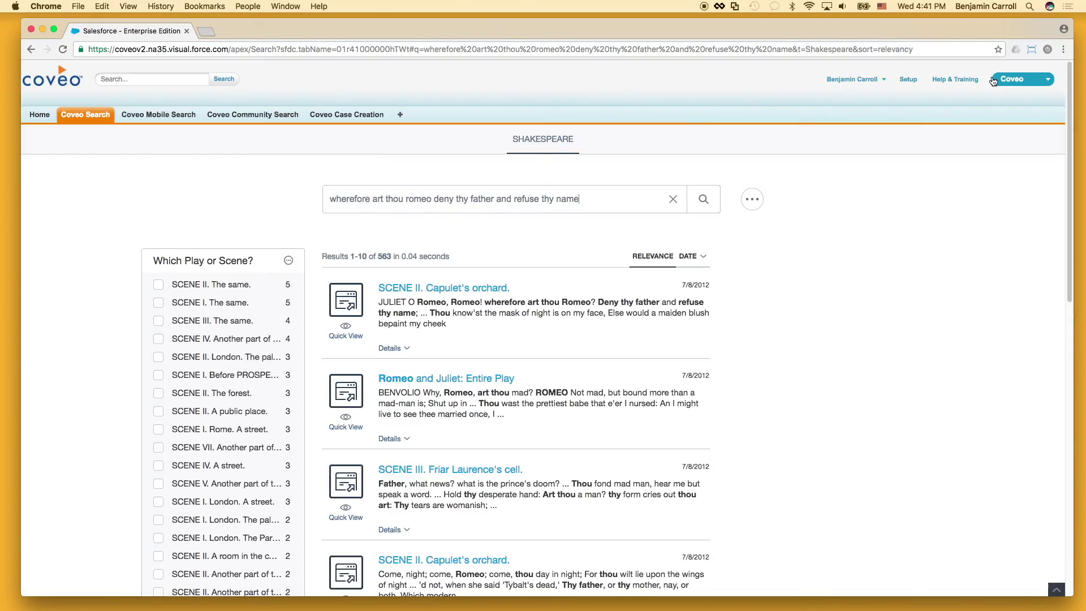
click(992, 81)
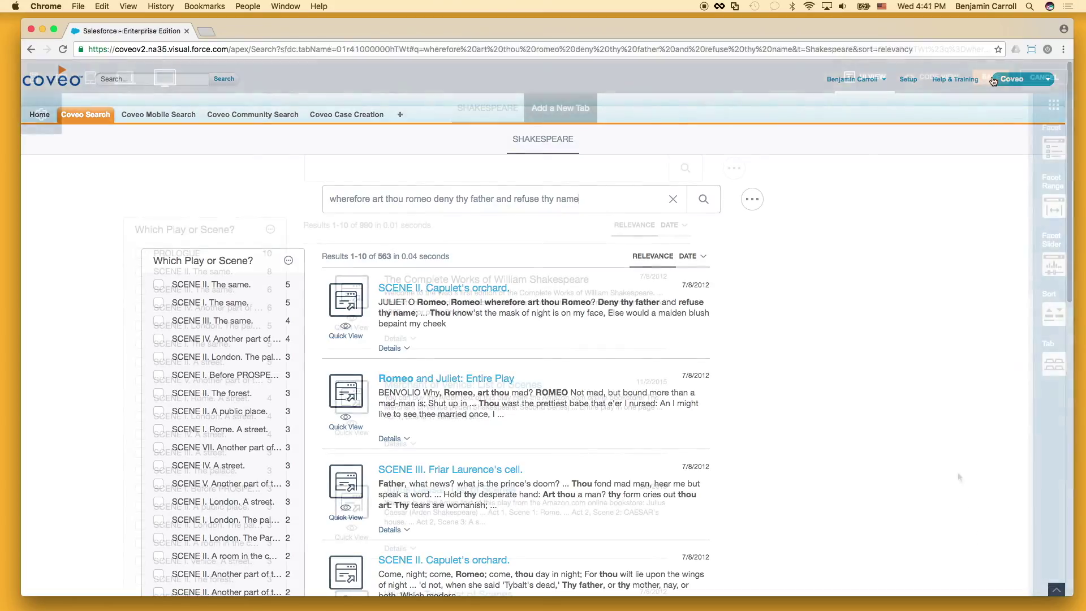
click(935, 77)
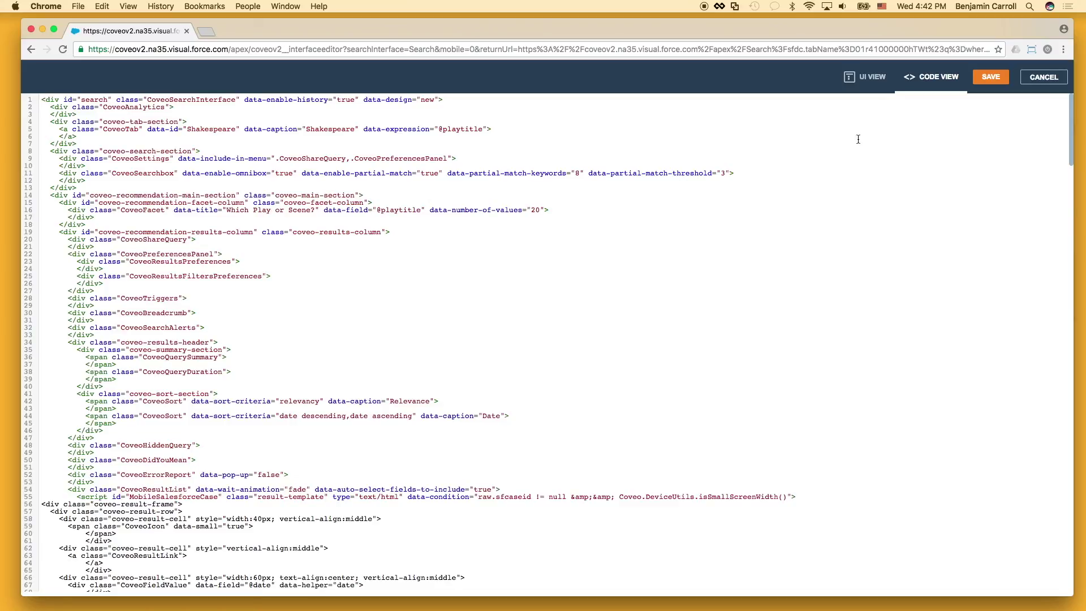
Change the search box's data-partial-match-threshold from 3 to 30% in the markup and save
double_click(138, 173)
click(724, 173)
text(0%)
click(996, 82)
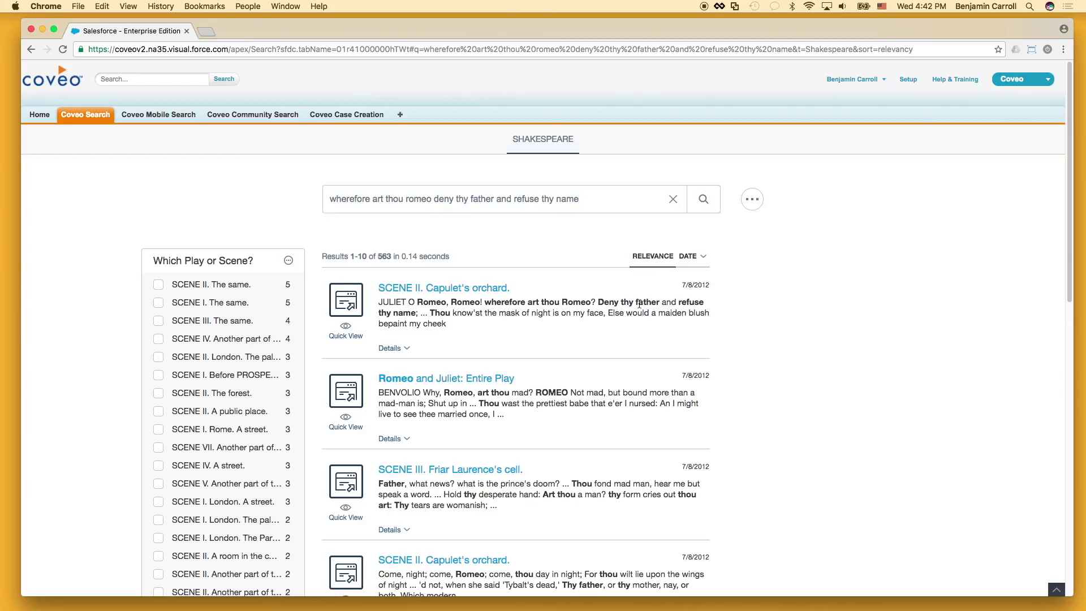
Uncheck Enable partial match in Searchbox Options, save, and view the page markup
click(1055, 590)
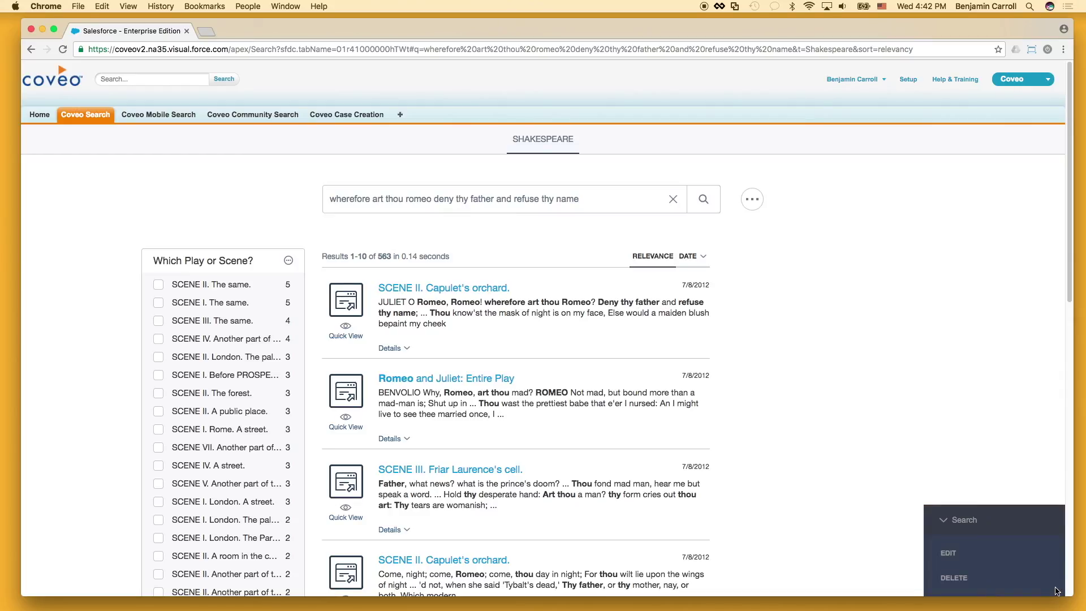
click(942, 552)
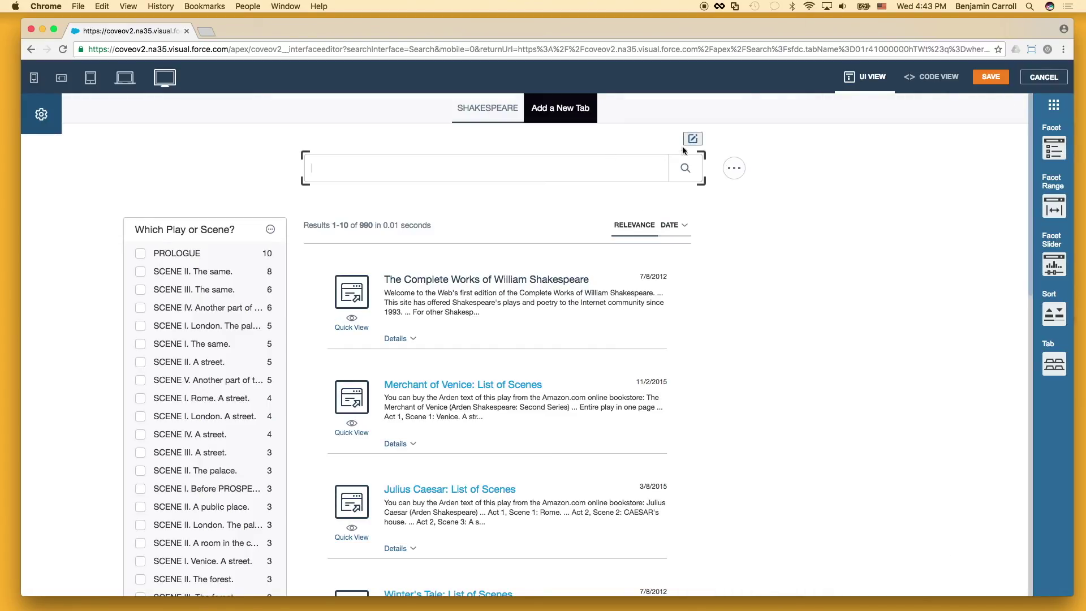
click(691, 140)
scroll(992, 362, down, 5)
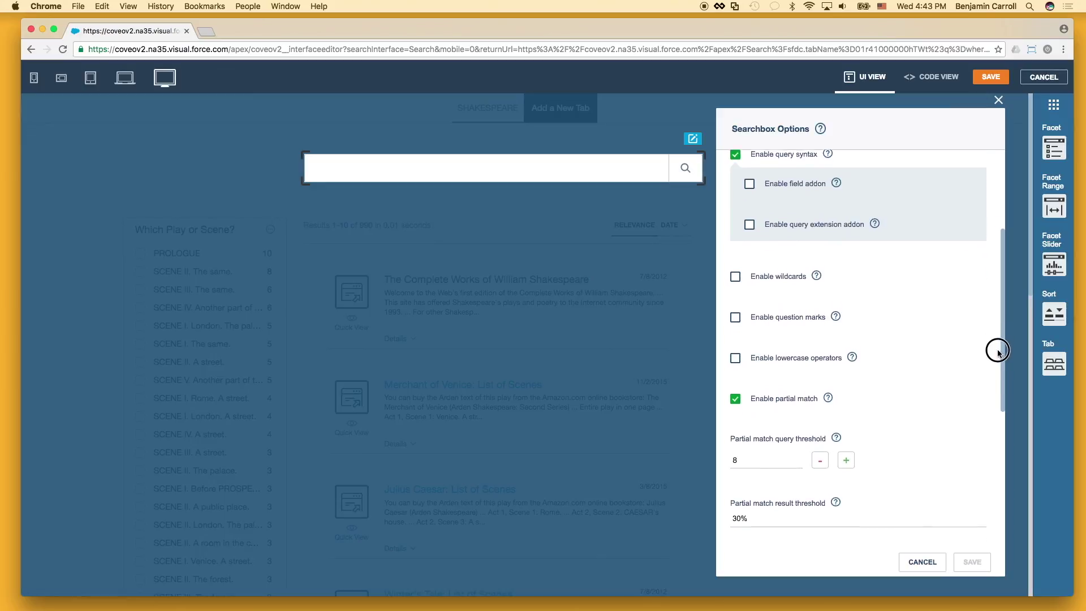
click(735, 350)
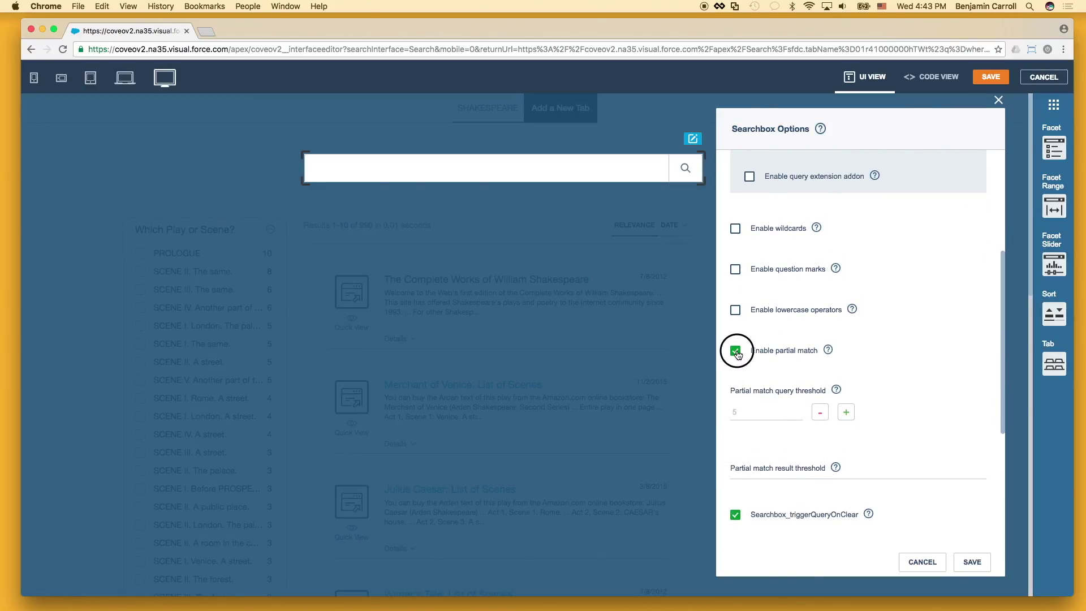
click(969, 562)
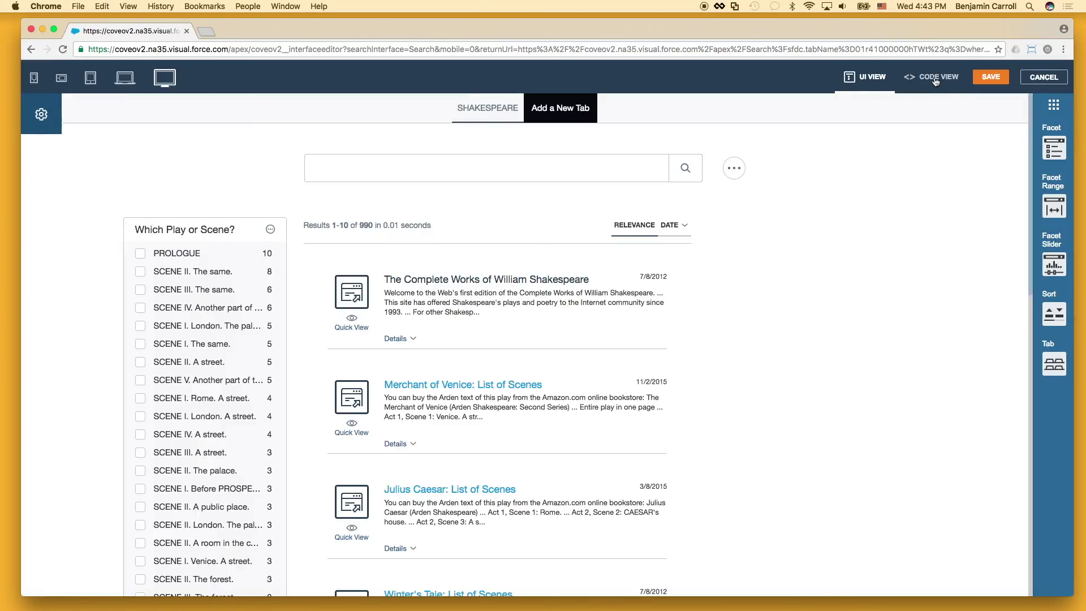
click(935, 79)
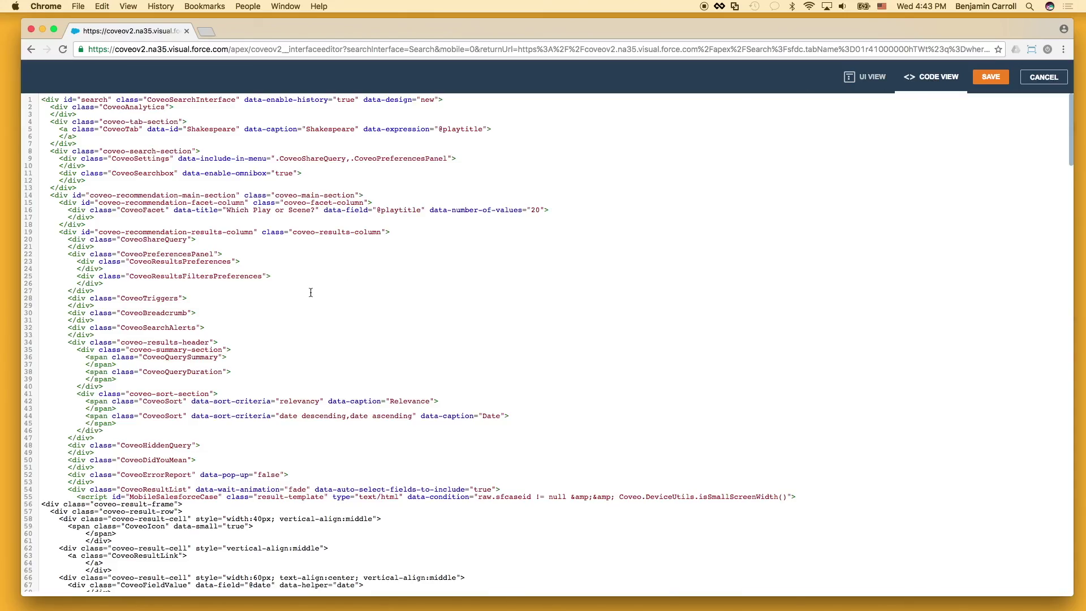
Add a <script> block with a '//partial matching script' comment and the pasted $some doneBuildingQuery handler
key(Return)
key(Up)
text(<script>)
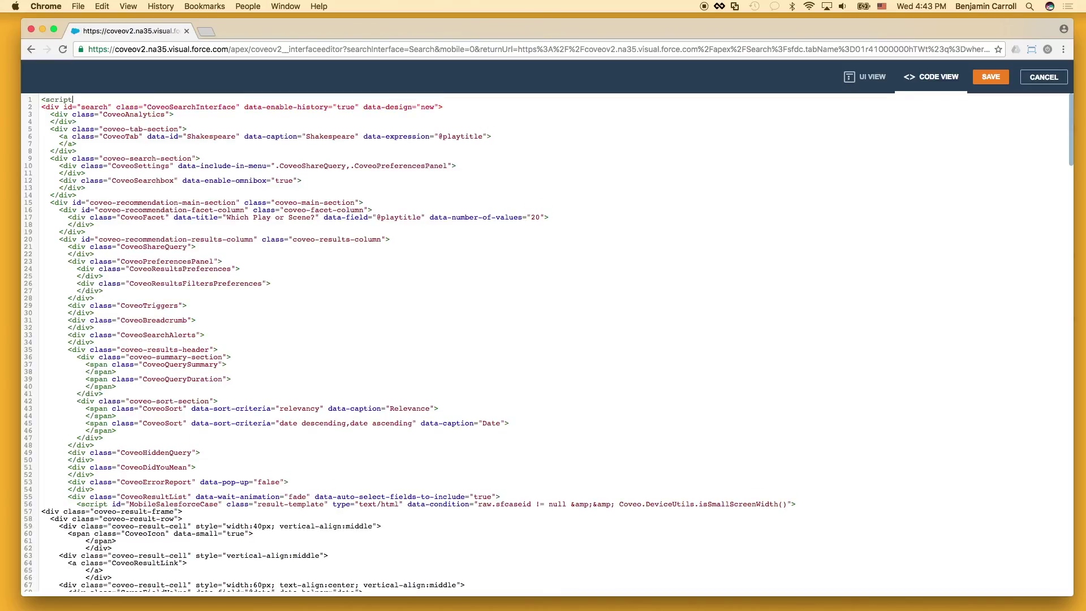
key(Return)
text(//partial matching script)
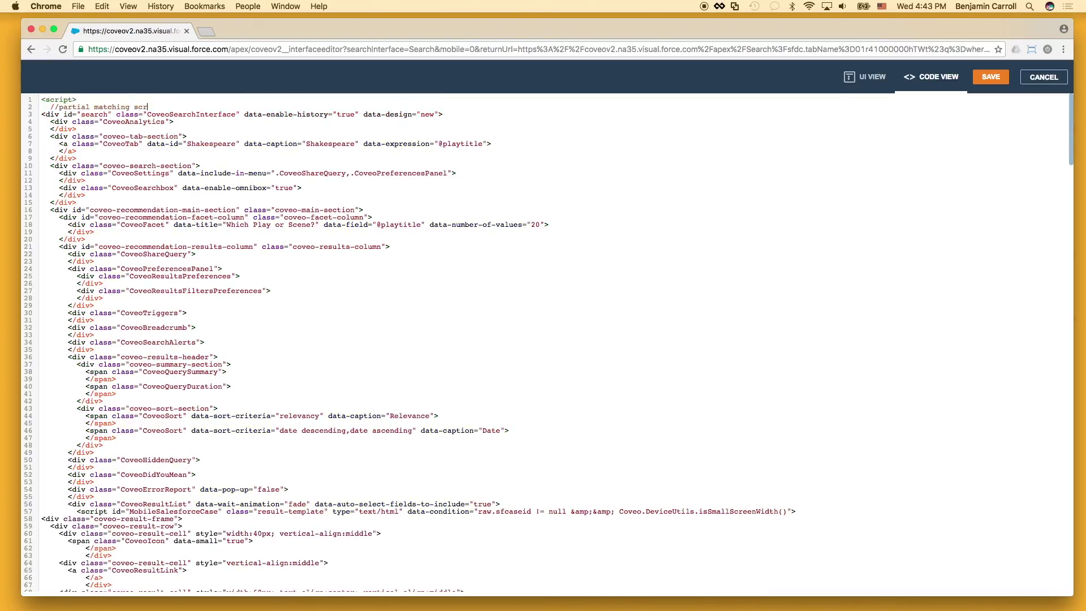
key(Return)
text($(function () {)
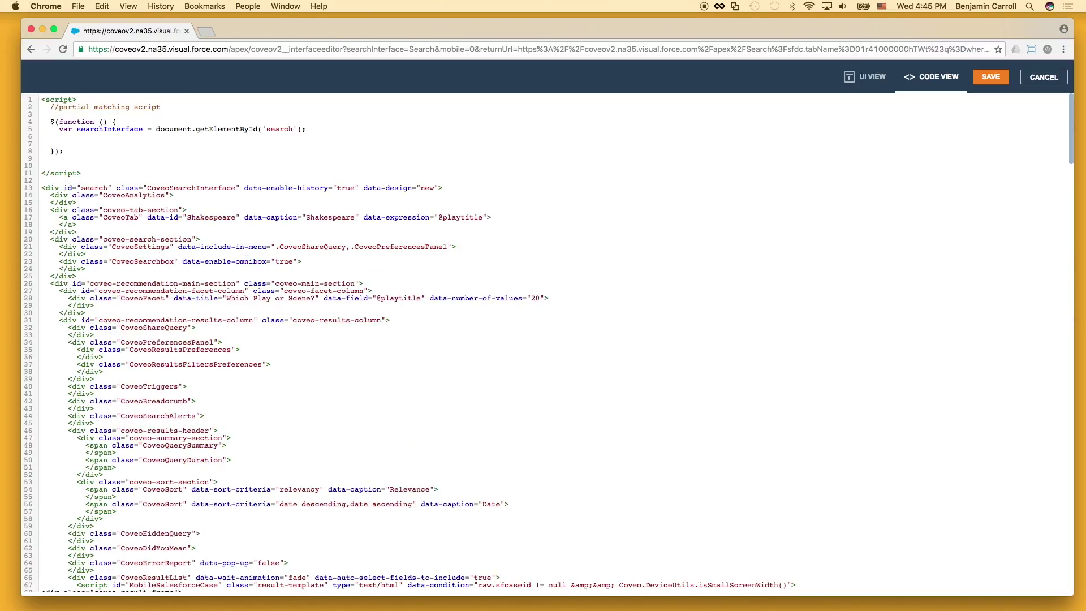
text(Coveo.$$(searchInterface).on('doneBuildingQuery', function(e, args) {   if ([some condition you define]) {     var expr = args.queryBuilder.expression.build();     var exprWithPartialMatch = "$some(keywords:'" + expr + "', best: 5, match: '50%')";     args.queryBuilder.expression = new Coveo.ExpressionBuilder();     args.queryBuilder.expression.add(exprWithPartialMatch);   } });)
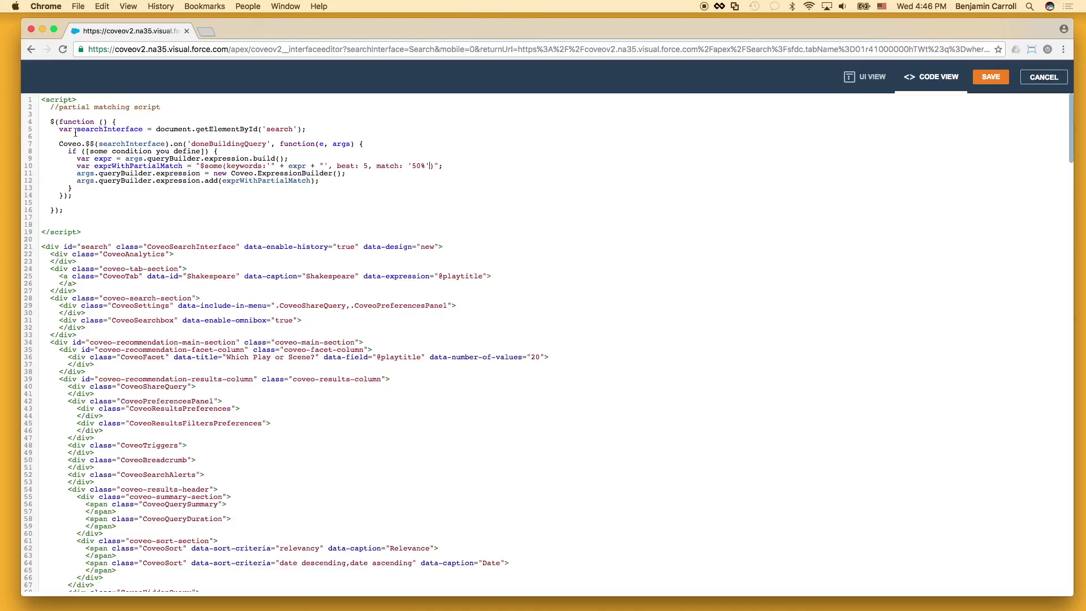
Comment out the handler's if-condition line and its closing brace with //
click(68, 152)
text(//)
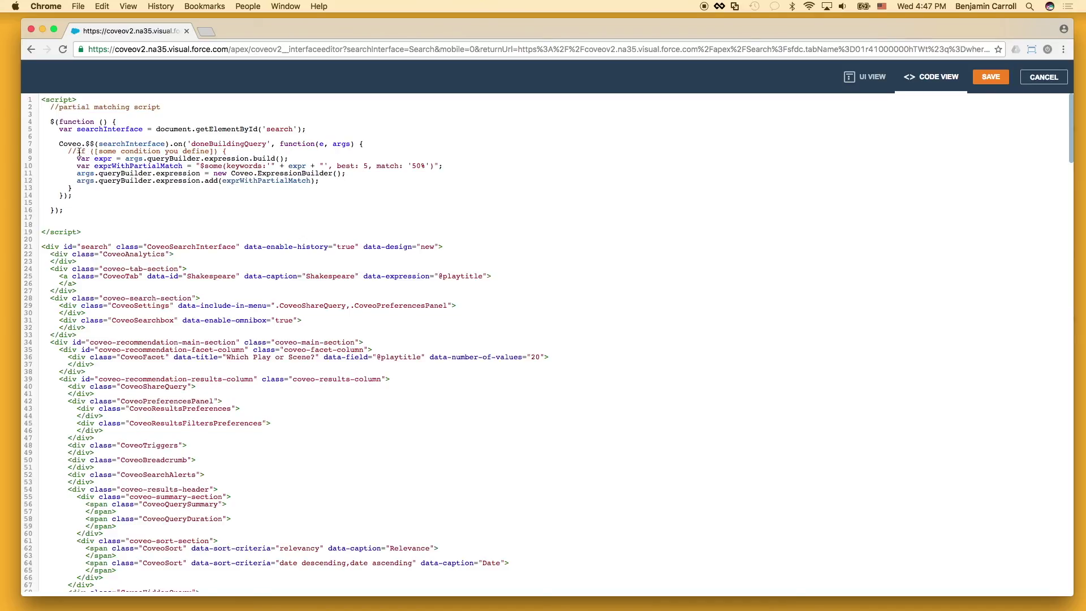
click(69, 187)
text(//)
Save the partial-matching script so Romeo returns 76 results, then search 'query extensions'
click(993, 77)
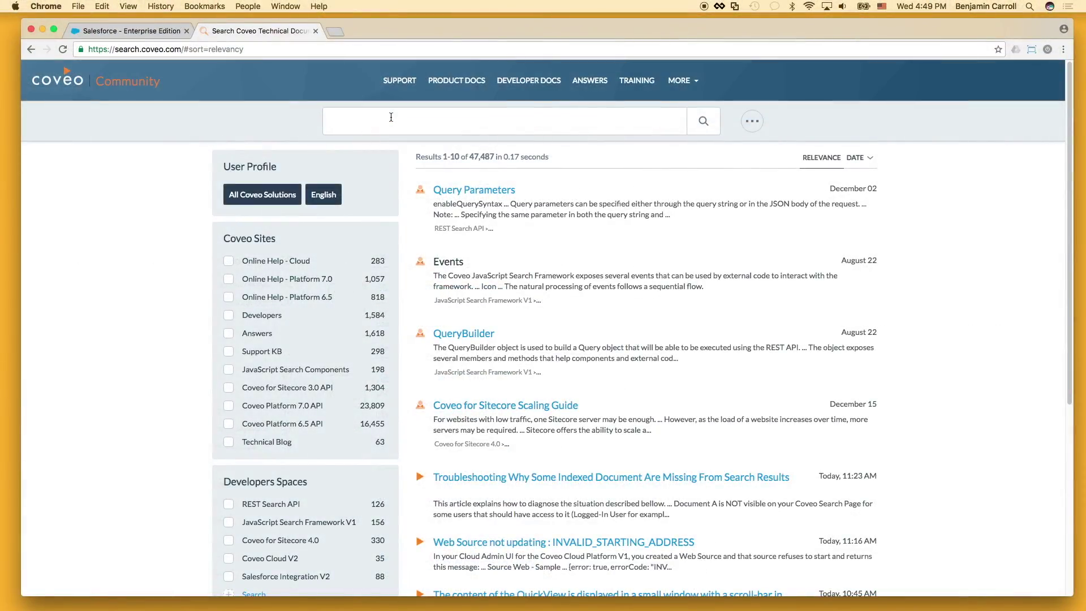
text(query extensions)
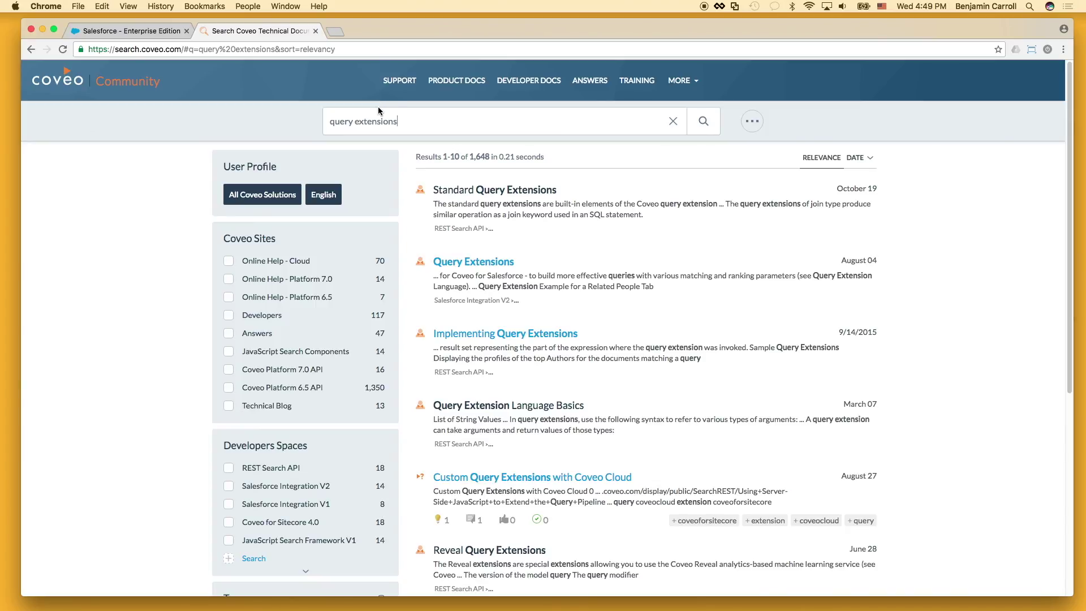
Open the Standard Query Extensions article and jump to its $some section
click(480, 189)
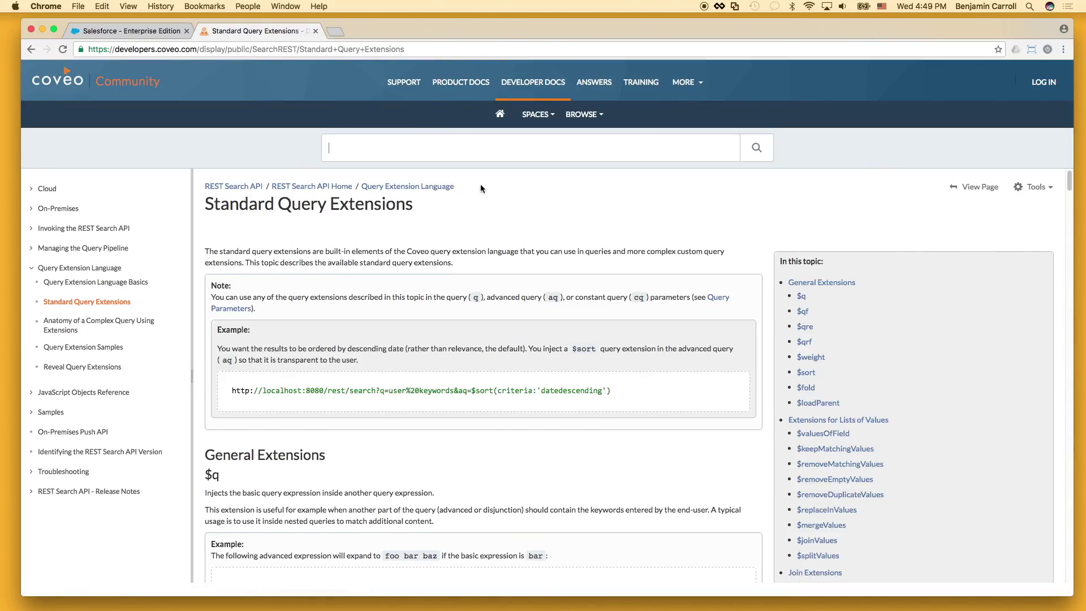
scroll(585, 291, down, 5)
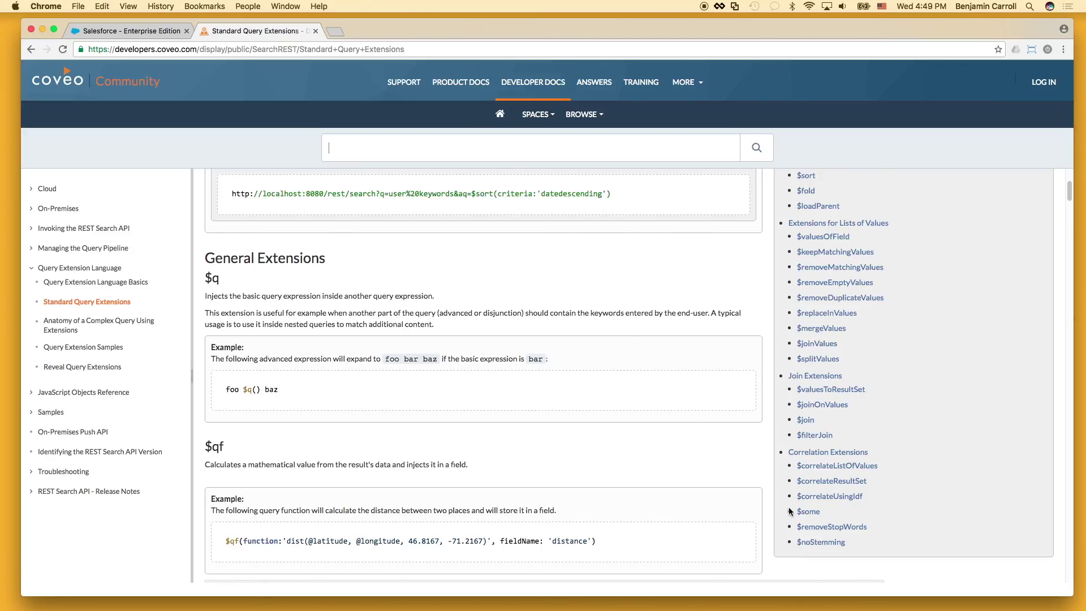
click(813, 512)
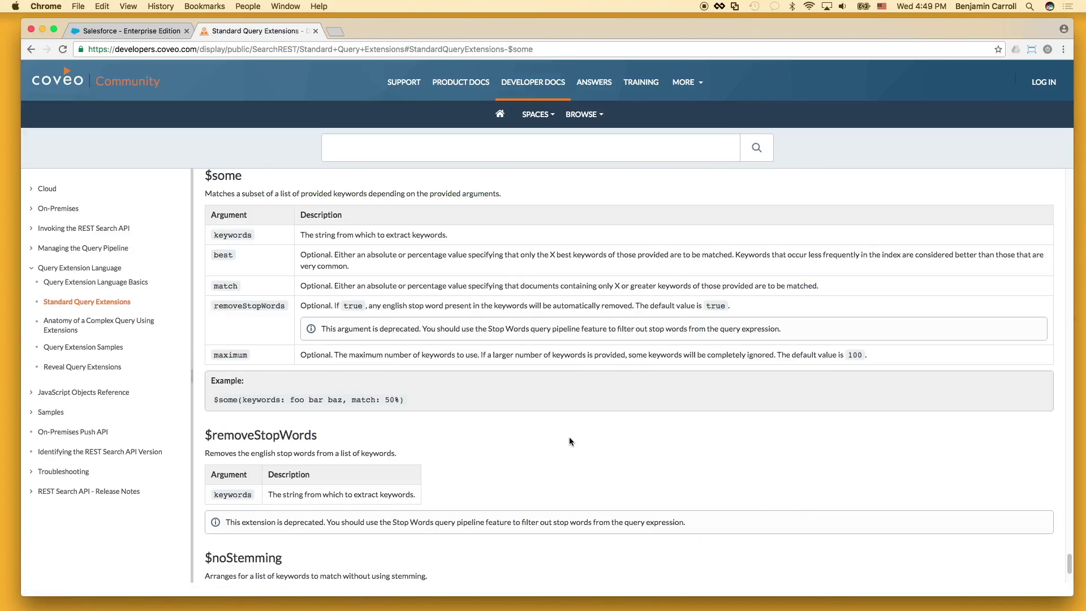